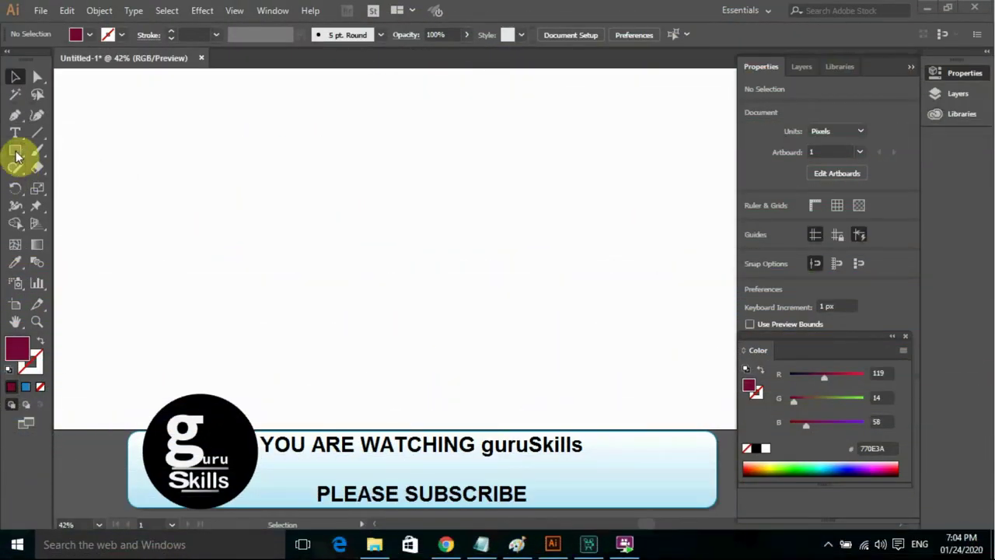
Draw a wide 1190.476 × 416.667 px rectangle and fill it bright red E01809
left_click(15, 150)
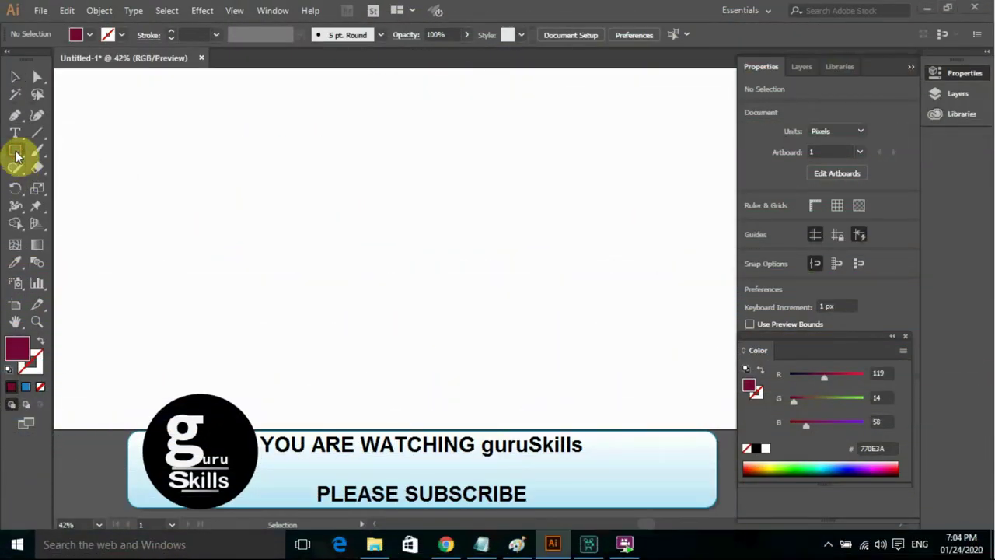
mouse_move(175, 155)
left_mouse_down()
mouse_move(551, 278)
mouse_move(542, 281)
left_mouse_up()
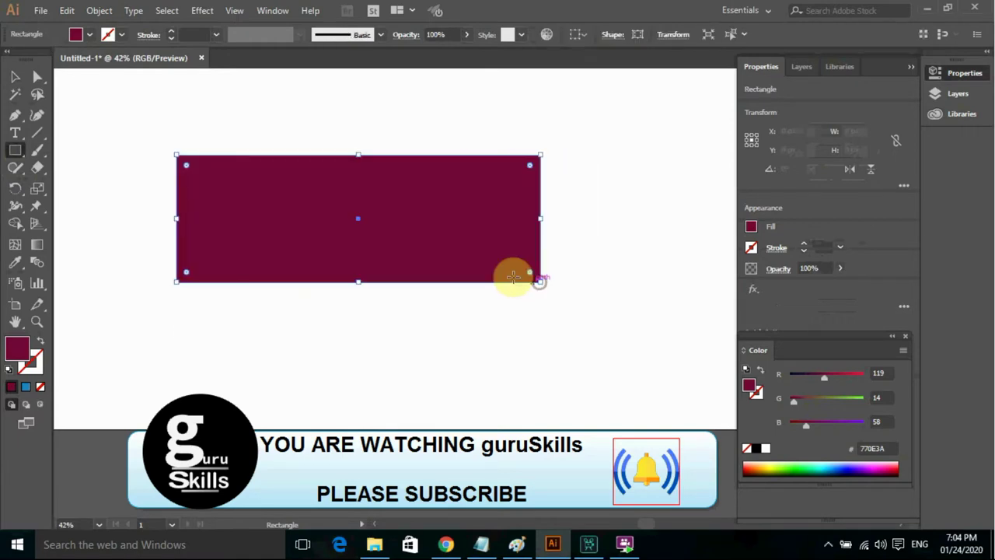
left_click(860, 377)
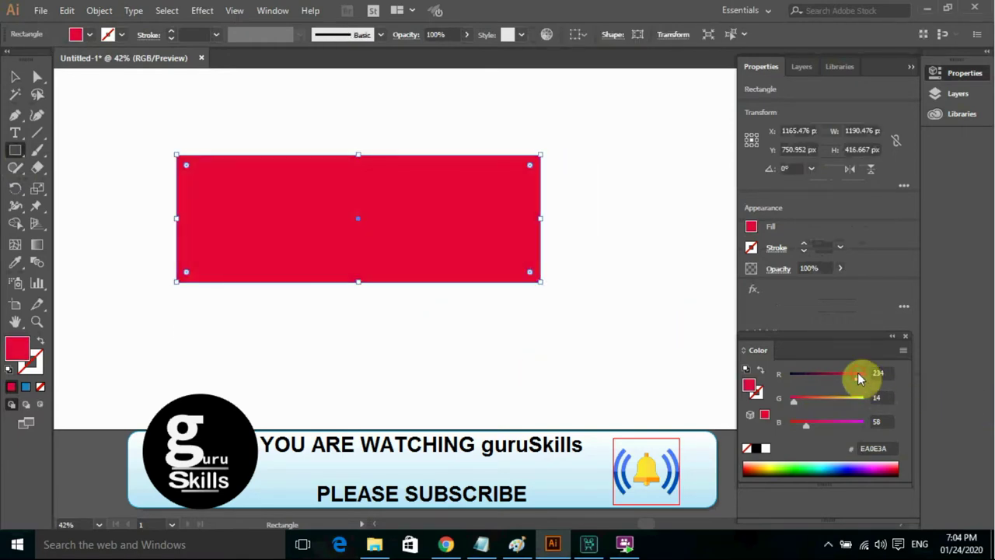
left_click(852, 374)
left_click(851, 374)
left_click_drag(796, 404, 798, 401)
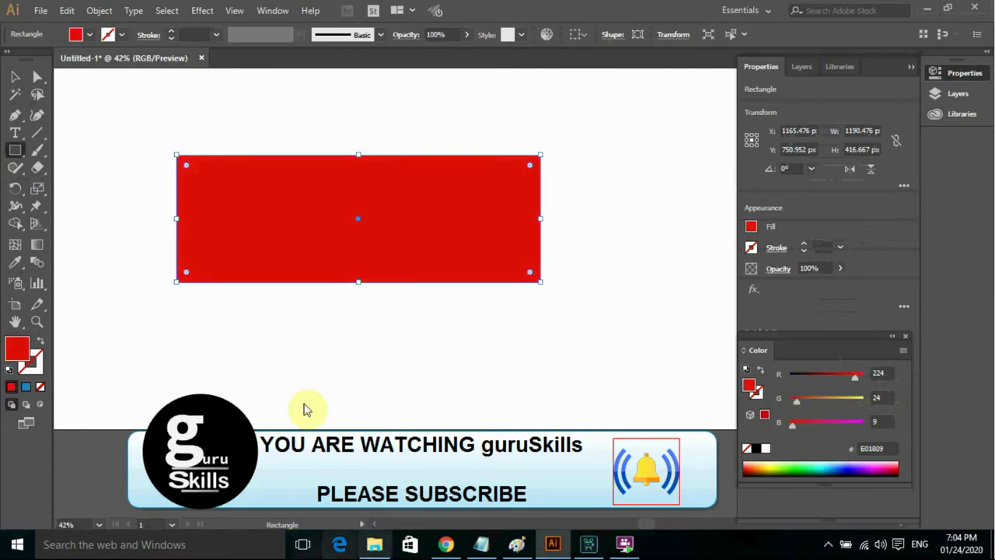
left_click(39, 12)
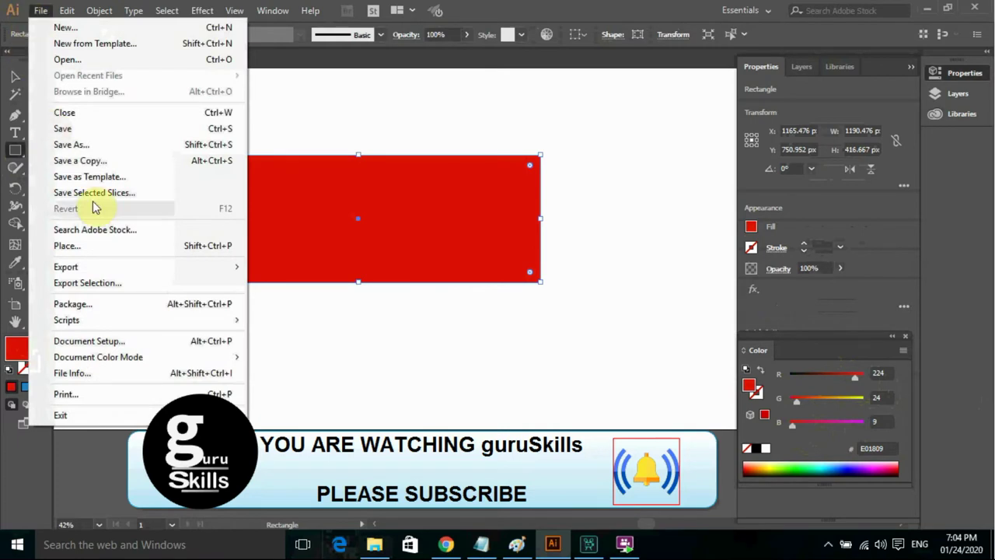
mouse_move(98, 356)
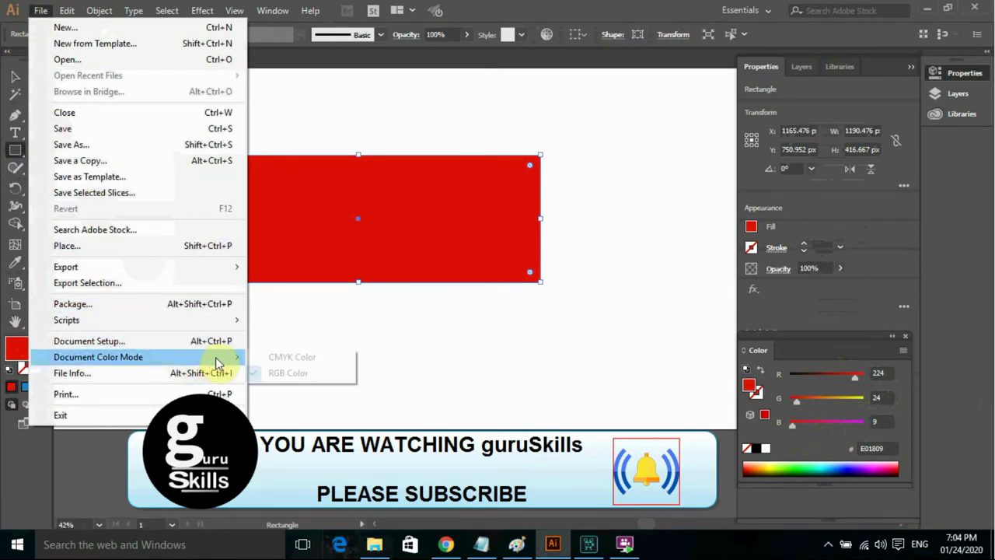
Keep RGB colour mode and convert the red rectangle into a 2-row, 16-column gradient mesh
left_click(288, 372)
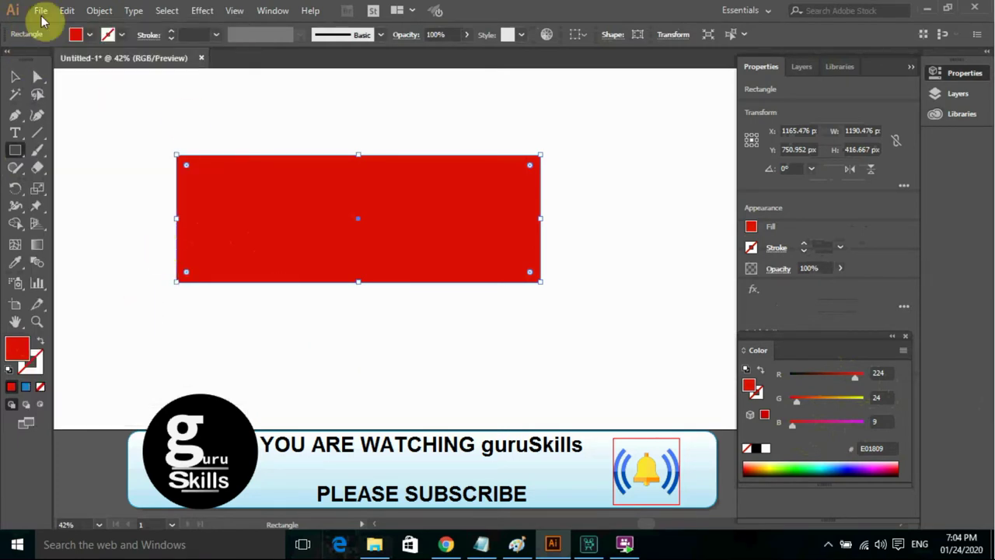
left_click(98, 11)
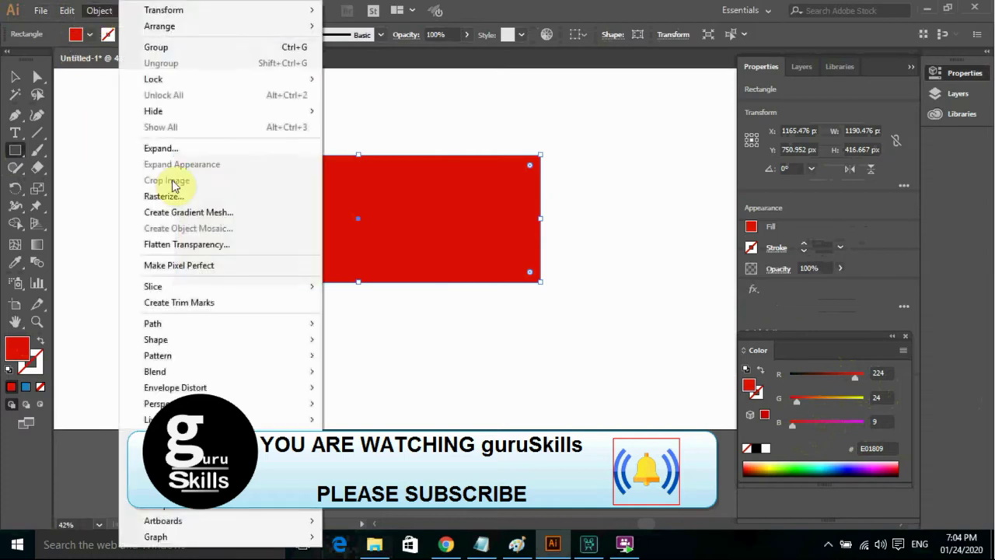
left_click(217, 215)
left_click(490, 321)
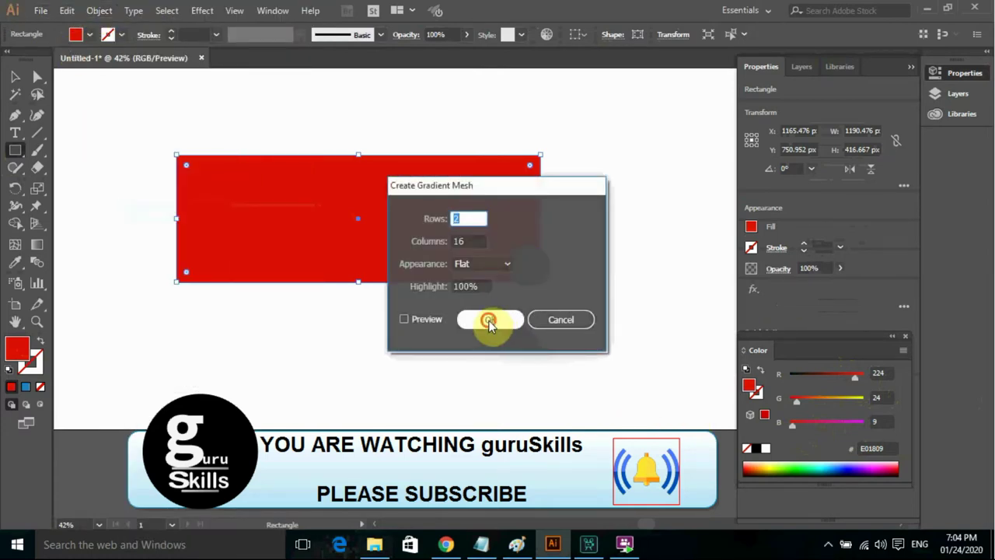
left_click(35, 80)
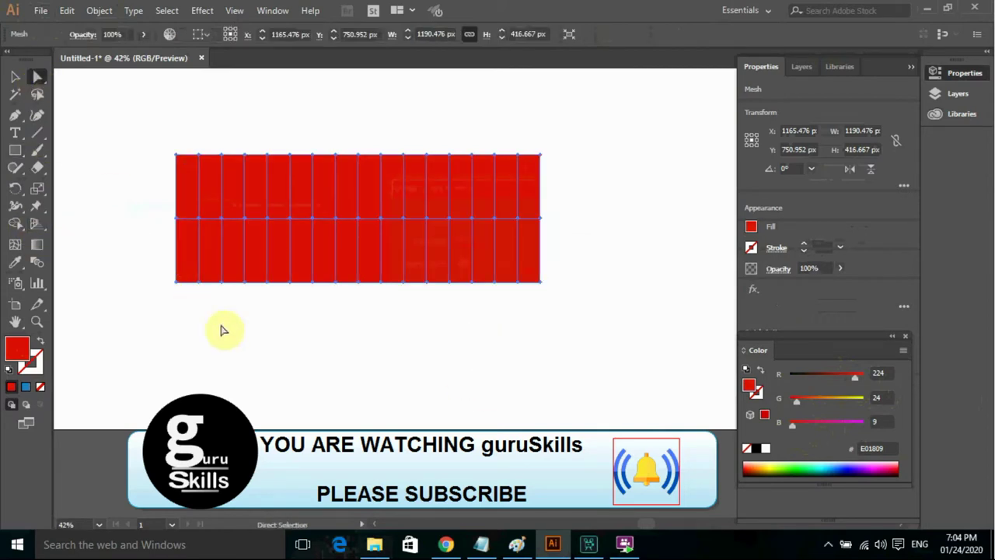
Shift-marquee the mesh points on every other vertical line across the 16-column mesh
left_click_drag(208, 300, 195, 214)
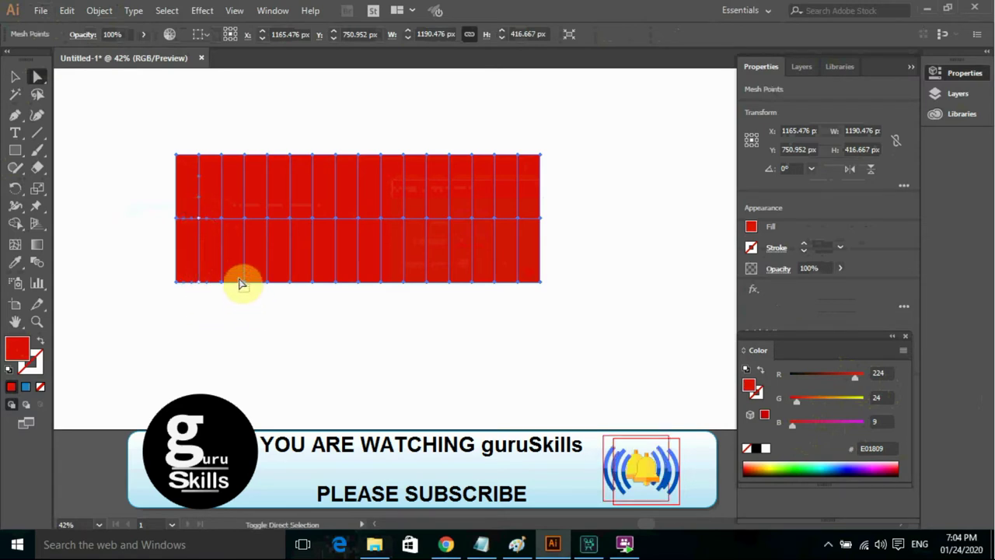
left_click_drag(237, 214, 238, 215)
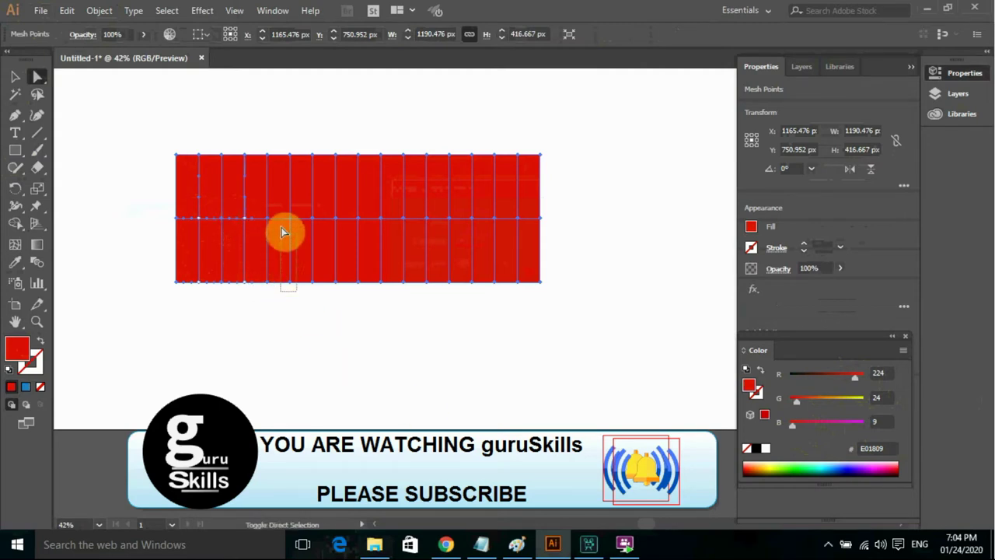
left_click_drag(283, 215, 284, 215)
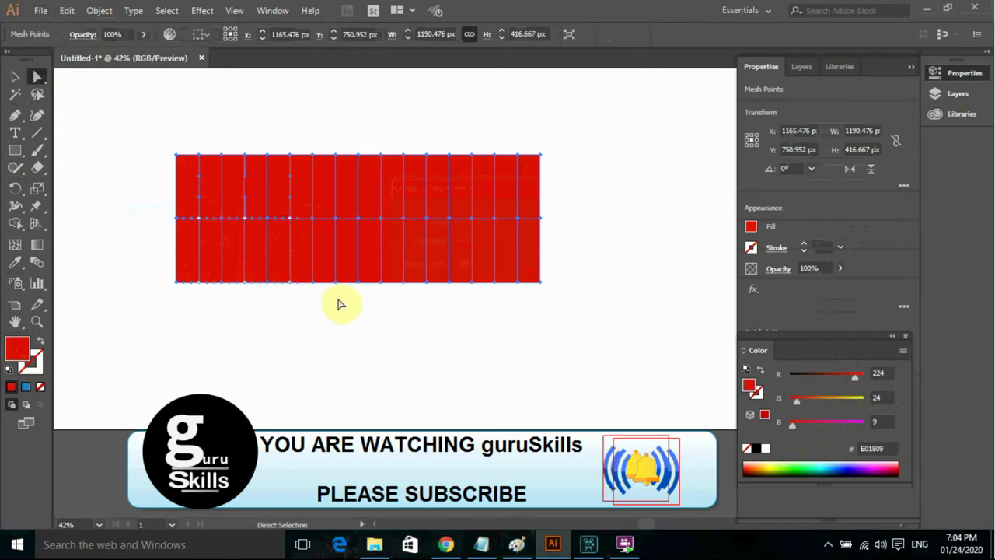
left_click_drag(341, 293, 330, 271)
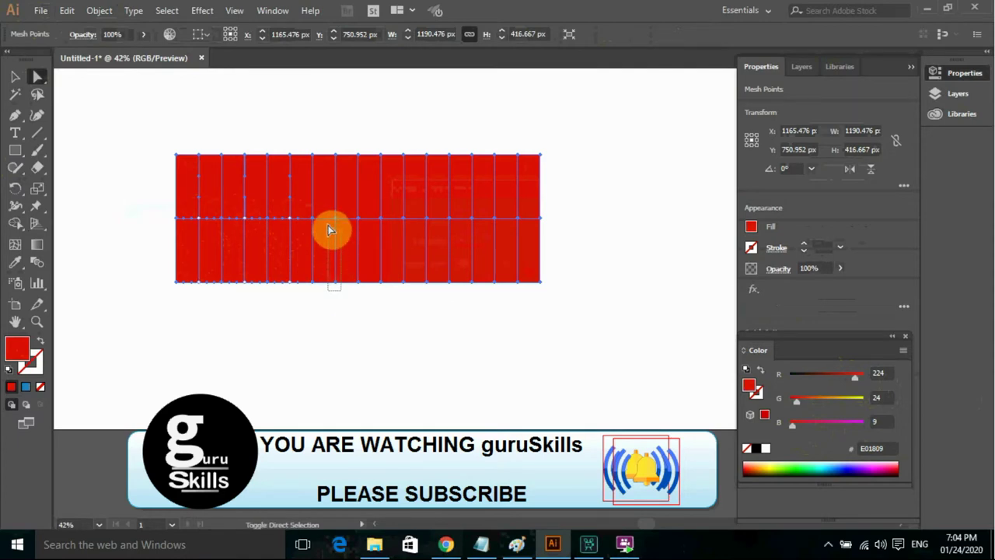
left_click_drag(330, 215, 334, 256)
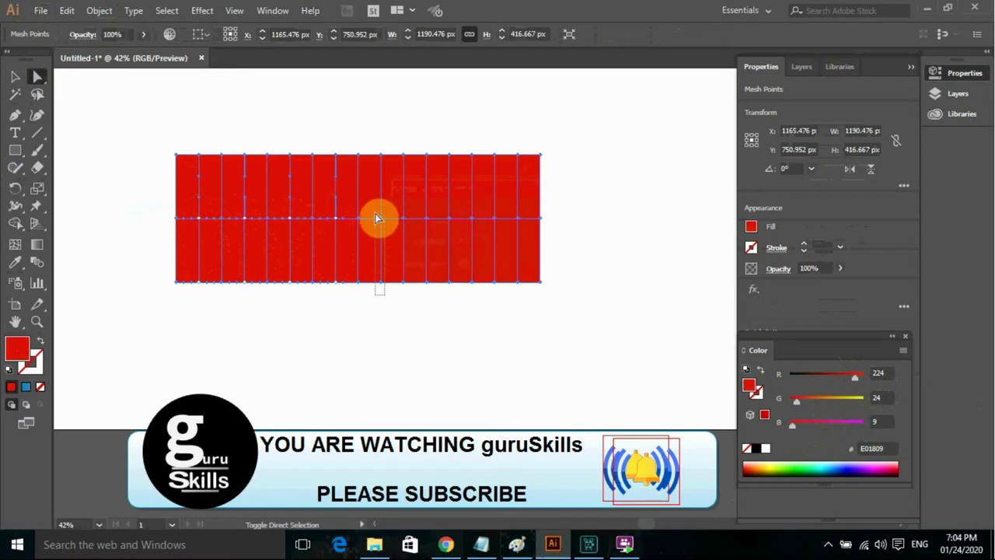
left_click_drag(379, 249, 375, 212)
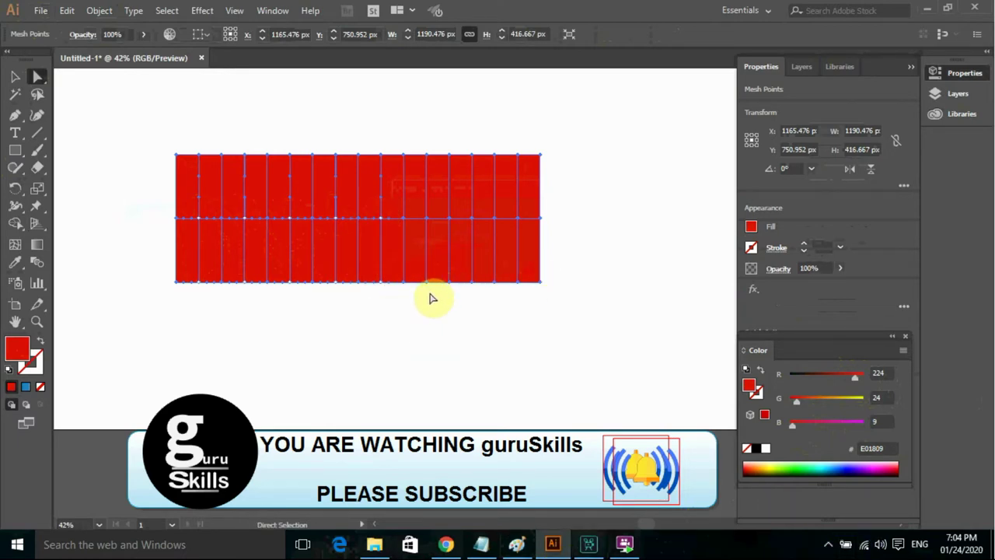
left_click_drag(422, 229, 422, 204)
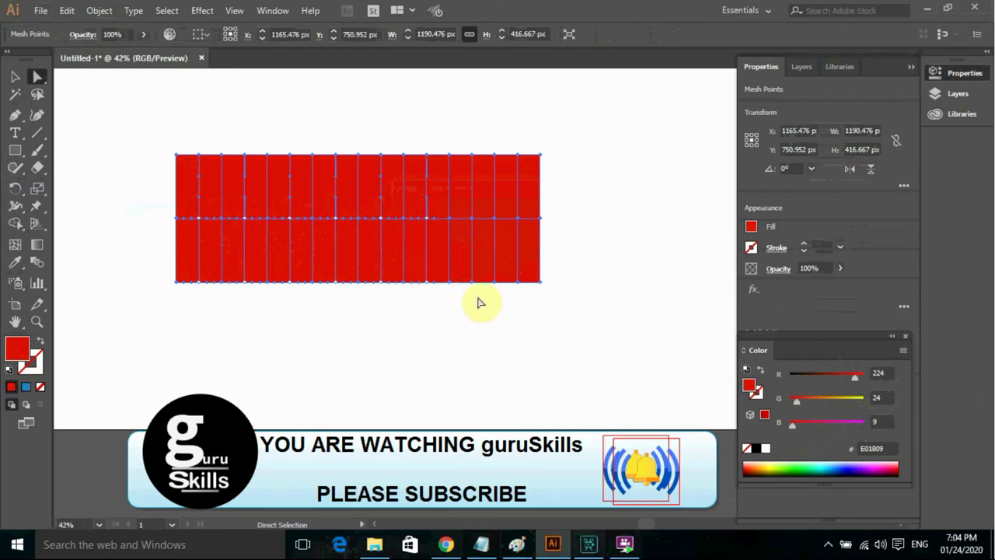
left_click_drag(478, 299, 471, 213)
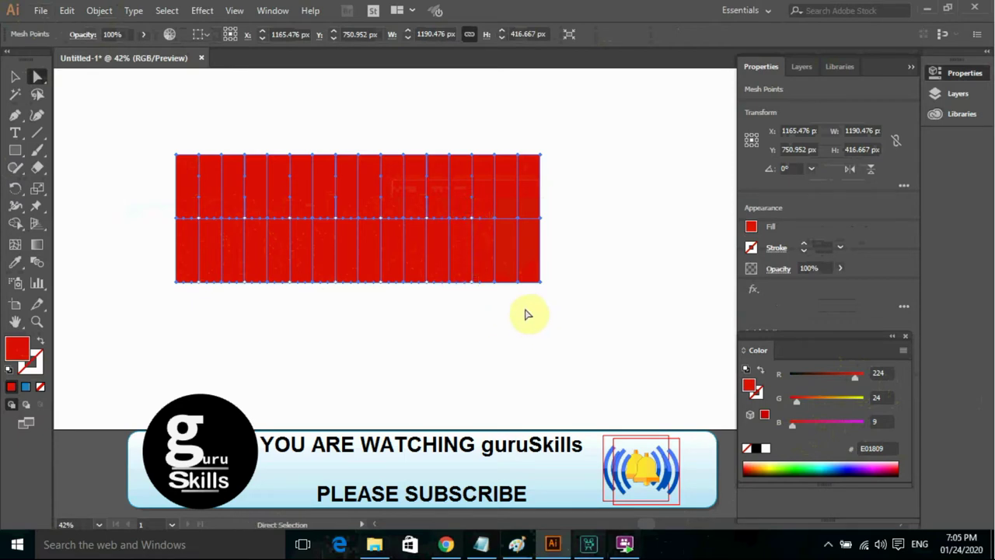
left_click_drag(511, 270, 509, 212)
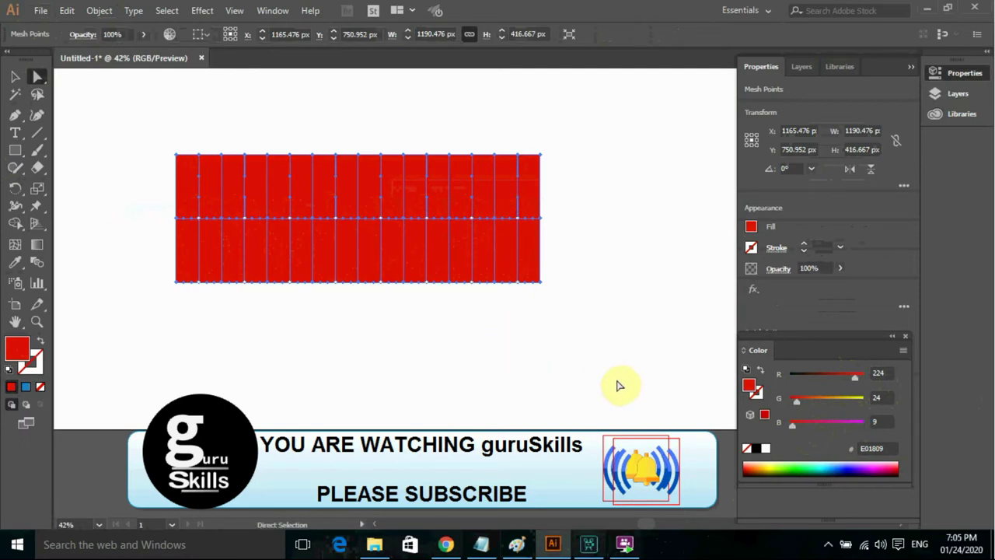
Lower the selected points' red to 64, colouring alternate folds deep red-brown 401809
left_click(825, 374)
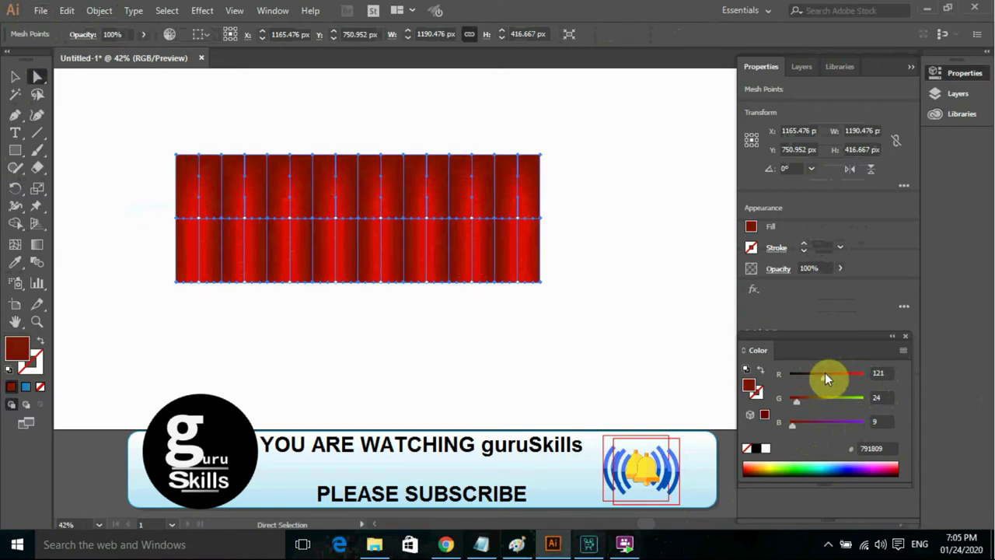
left_click_drag(824, 379, 826, 377)
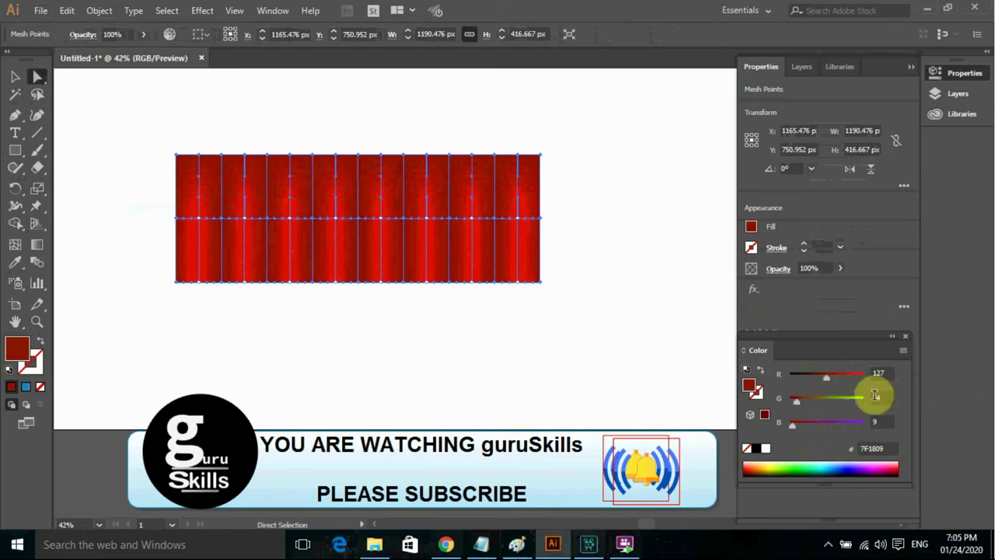
left_click_drag(820, 379, 808, 378)
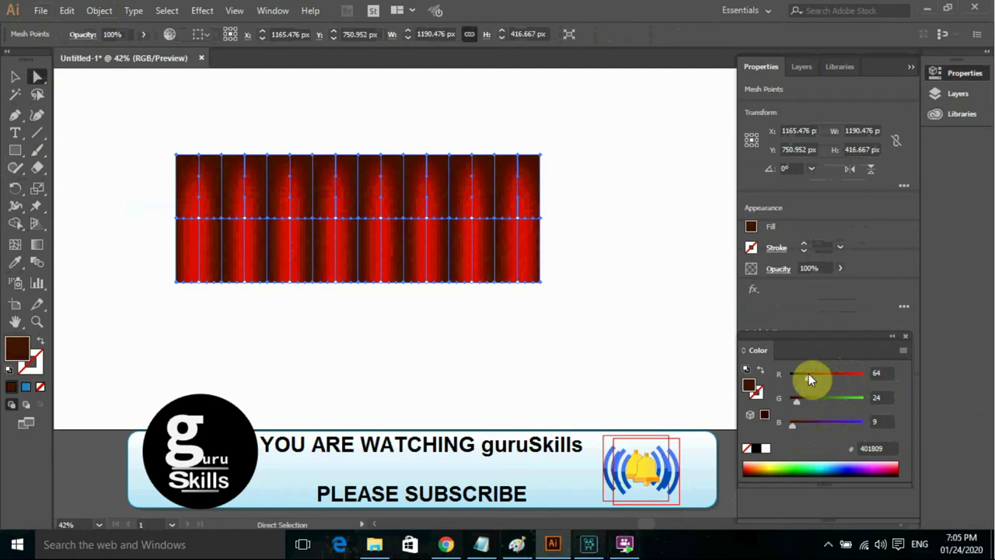
left_click(482, 386)
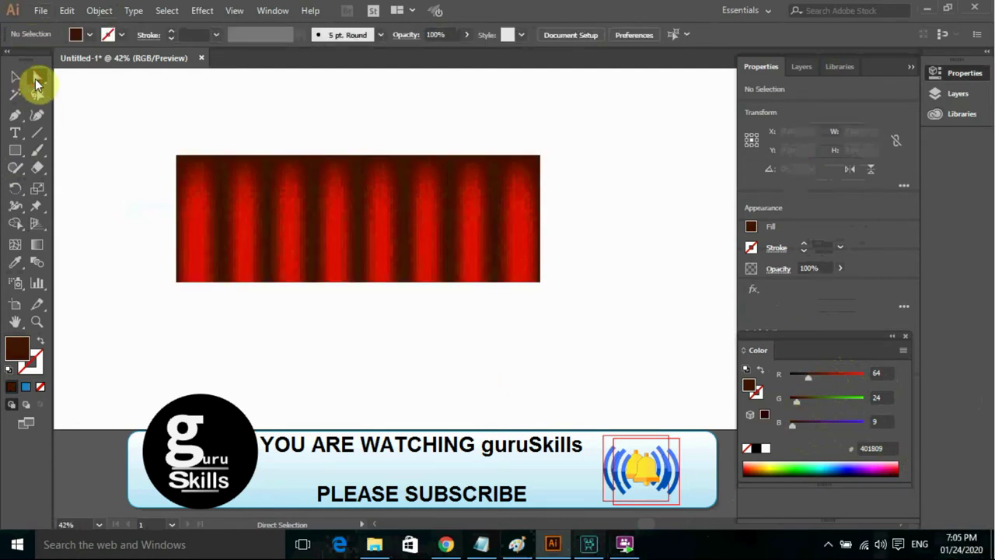
left_click_drag(160, 260, 573, 307)
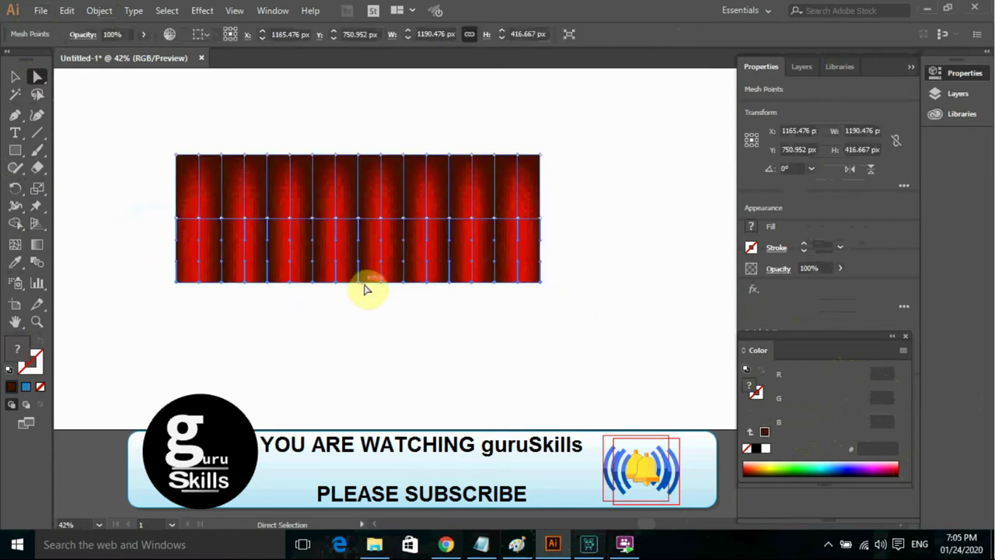
Pull the curtain's bottom points down and move the whole mesh up the artboard
left_click_drag(369, 289, 372, 421)
left_click(16, 78)
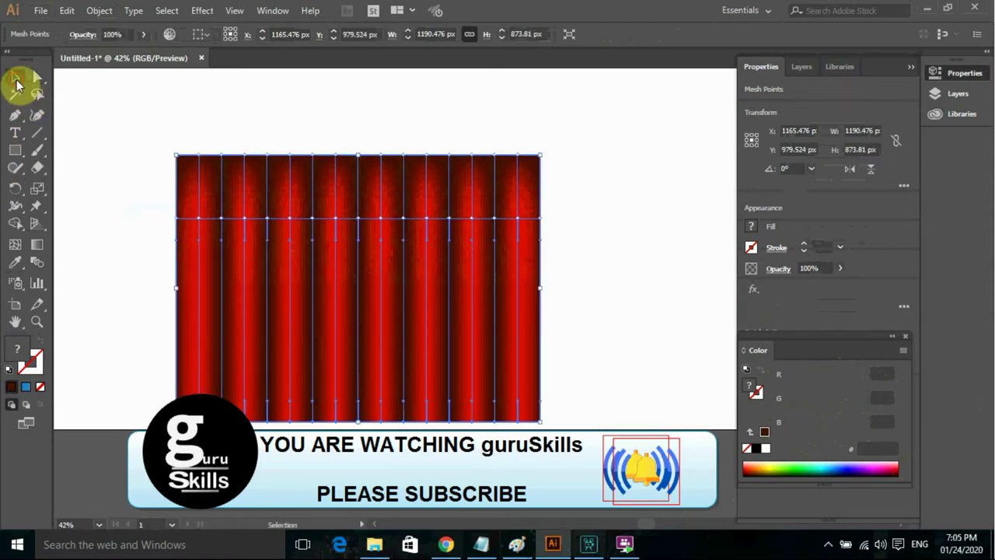
left_click_drag(314, 204, 319, 132)
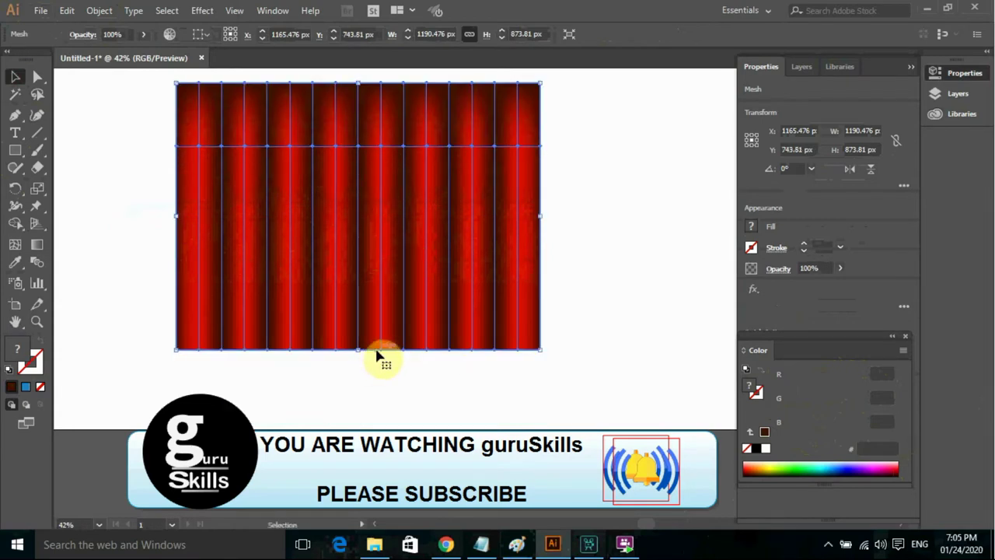
mouse_move(375, 353)
left_mouse_down()
mouse_move(376, 365)
mouse_move(377, 354)
left_mouse_up()
left_click(39, 76)
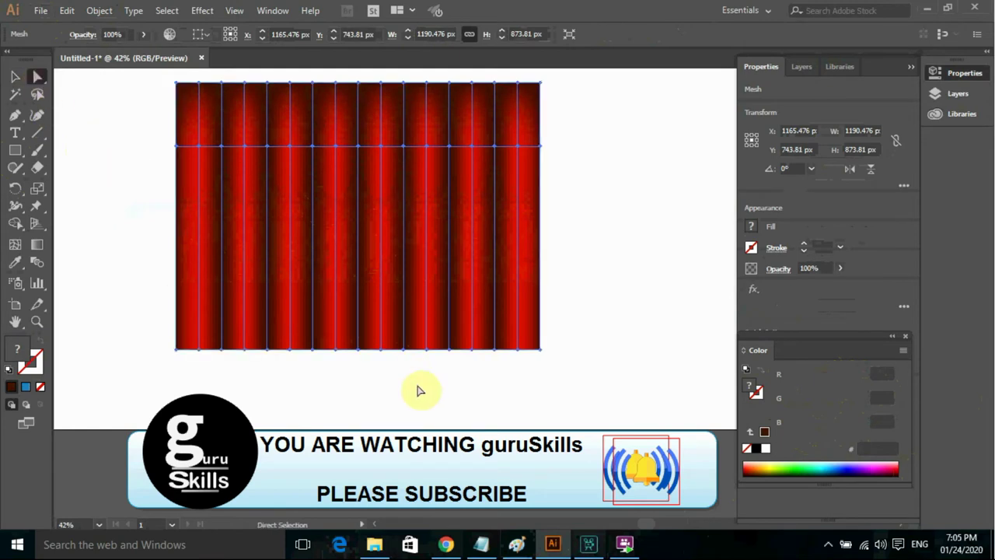
left_click_drag(371, 354, 368, 402)
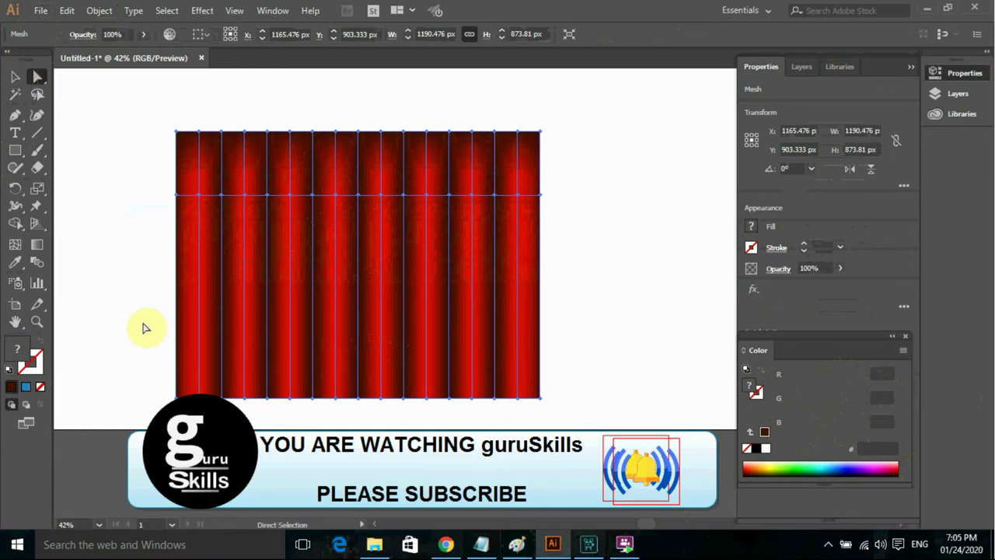
key("ctrl+z")
Reselect the bottom mesh row and drag it lower, making the curtain 1040.476 px tall
left_click_drag(151, 305, 553, 364)
left_click_drag(365, 350, 371, 389)
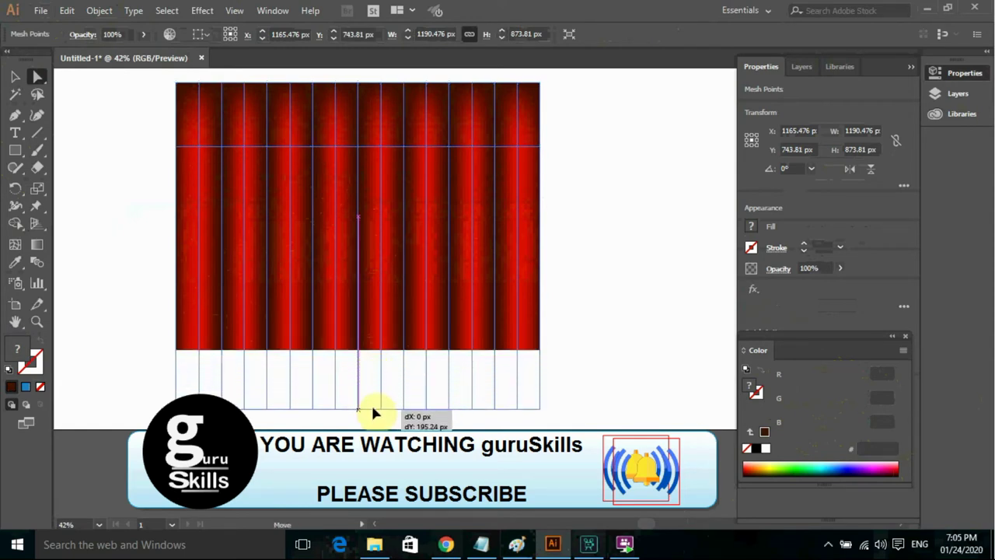
left_click_drag(372, 385, 371, 401)
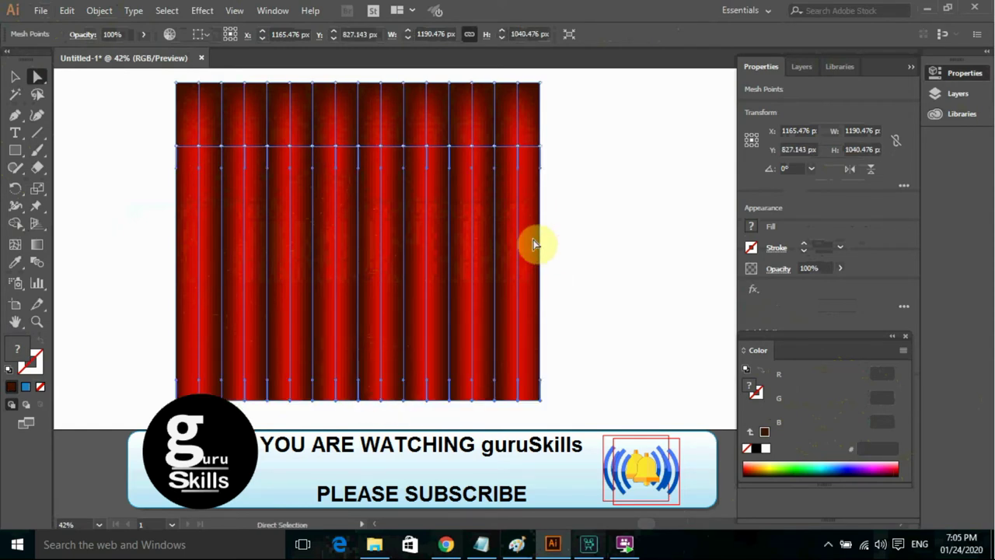
Add a horizontal mesh line across the curtain's middle and set a Scale reference point
left_click(17, 244)
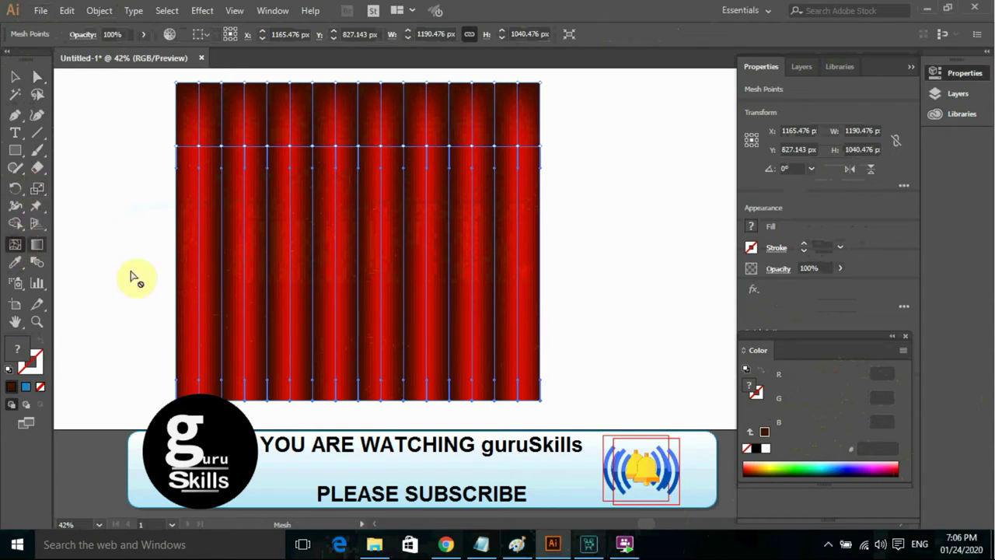
left_click(267, 261)
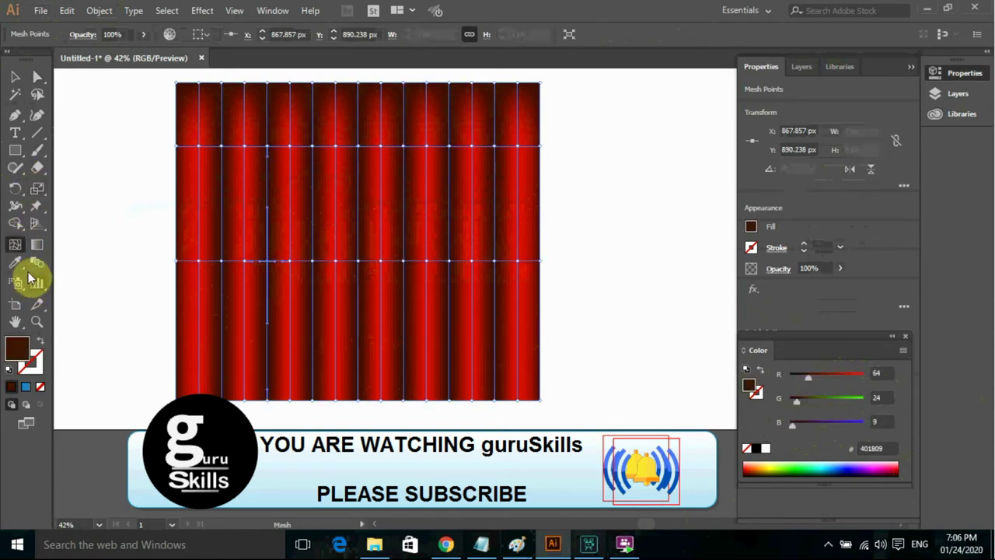
left_click(38, 191)
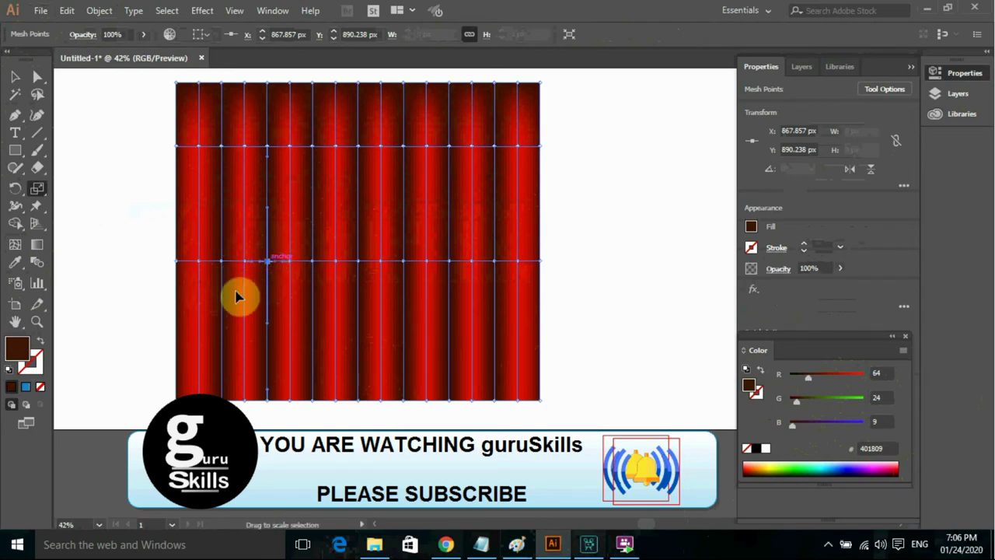
left_click(189, 296)
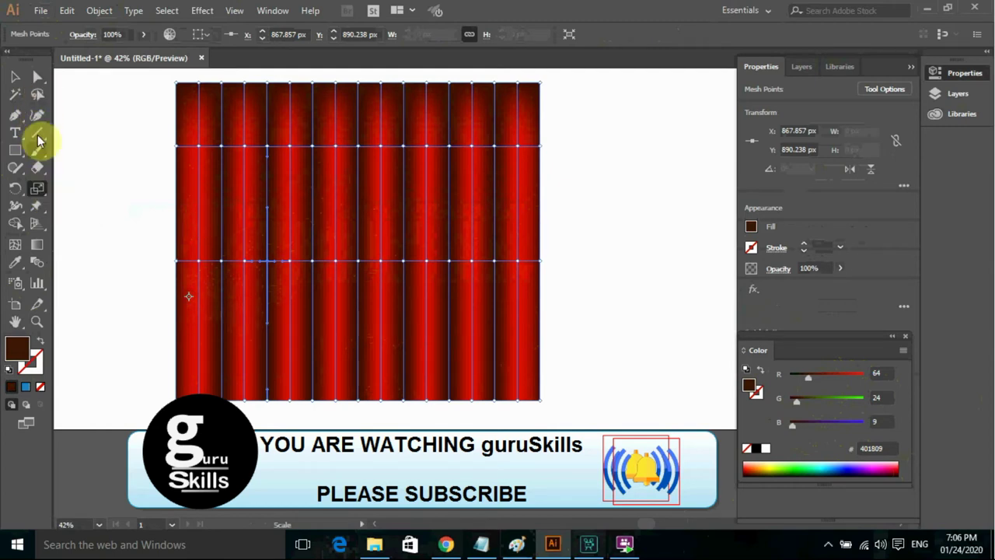
left_click(37, 76)
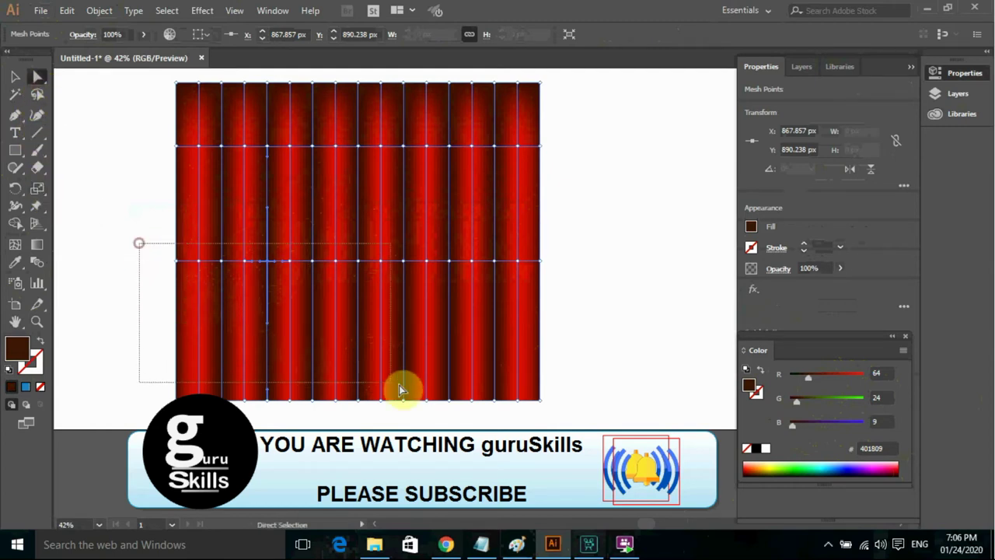
Drag the lower-right and middle-row mesh points left and down so the folds sweep leftward
left_click_drag(141, 246, 559, 412)
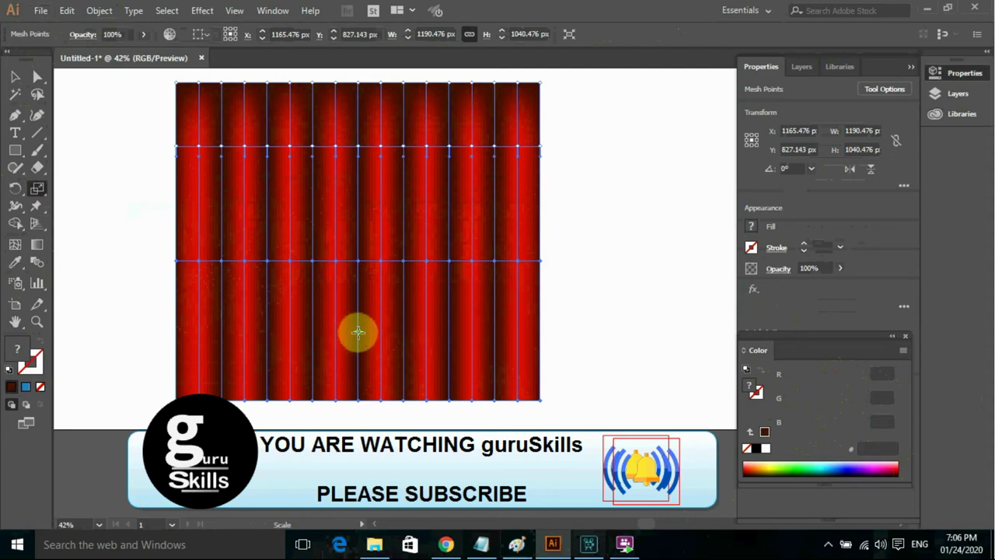
mouse_move(329, 338)
left_mouse_down()
mouse_move(330, 325)
mouse_move(340, 335)
mouse_move(355, 275)
mouse_move(365, 314)
mouse_move(366, 304)
left_mouse_up()
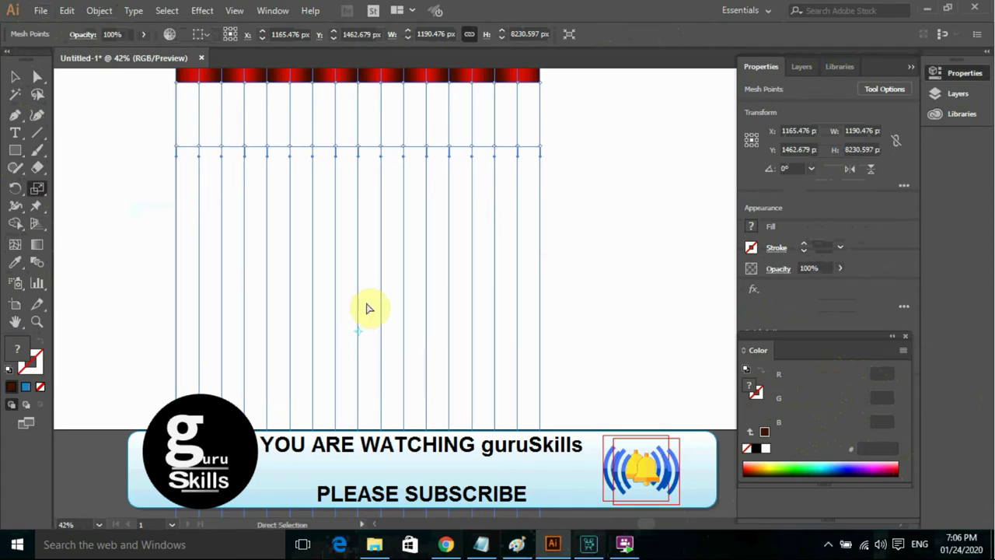
key("ctrl+z")
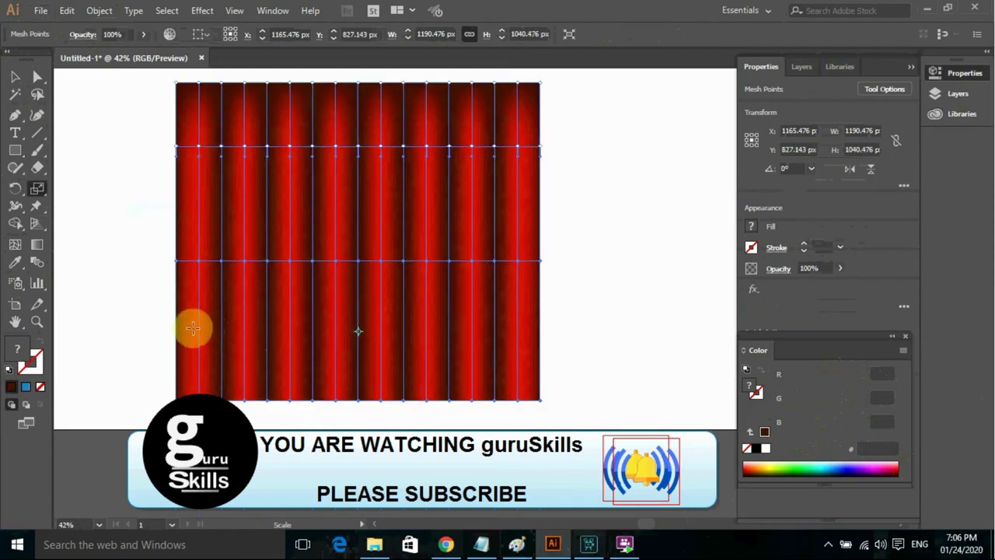
left_click(194, 330)
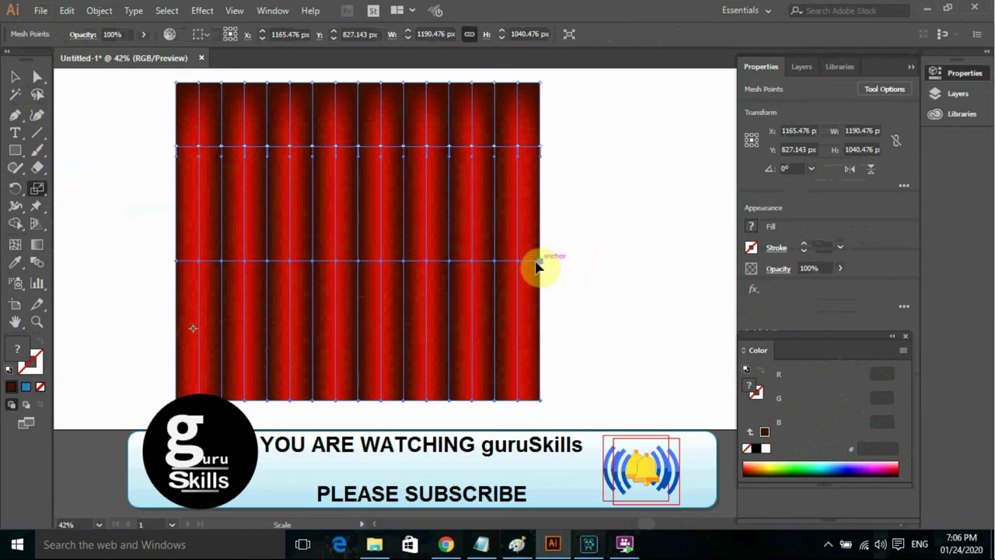
left_click_drag(154, 261, 140, 293)
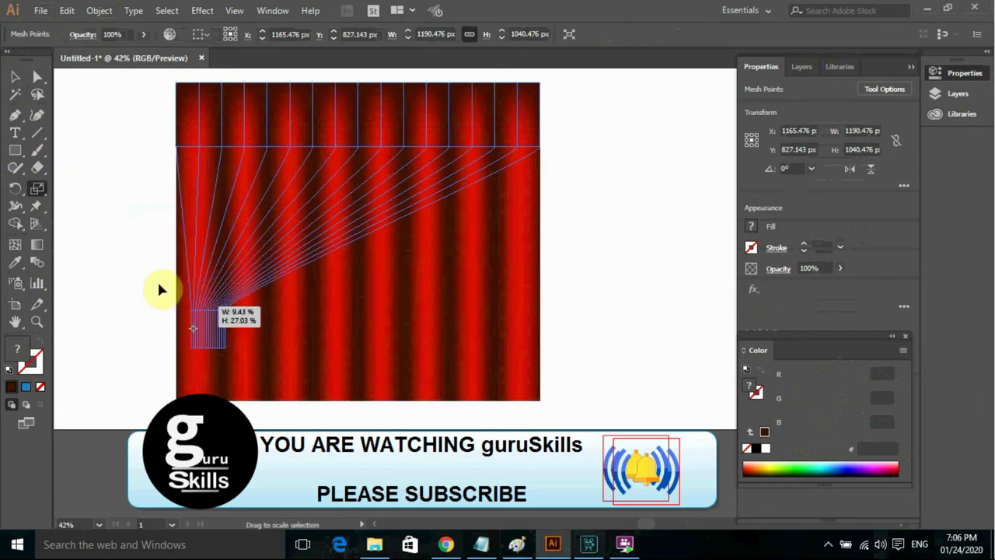
left_click_drag(140, 293, 141, 280)
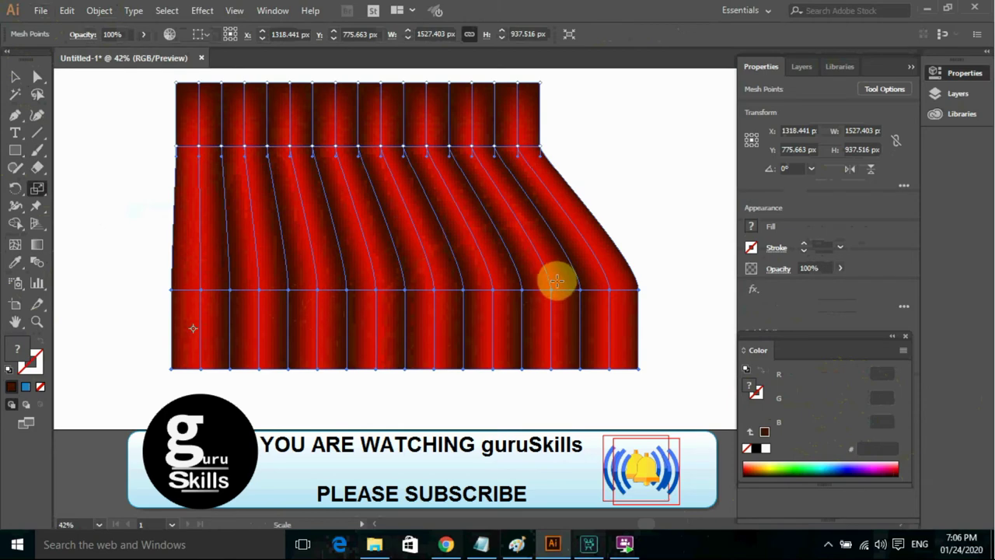
key("ctrl")
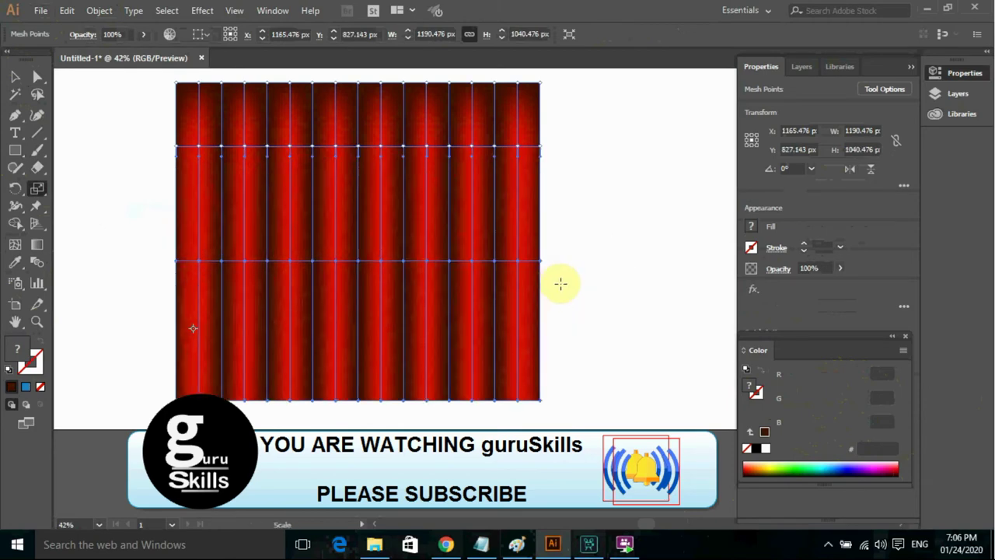
left_click_drag(540, 260, 440, 267)
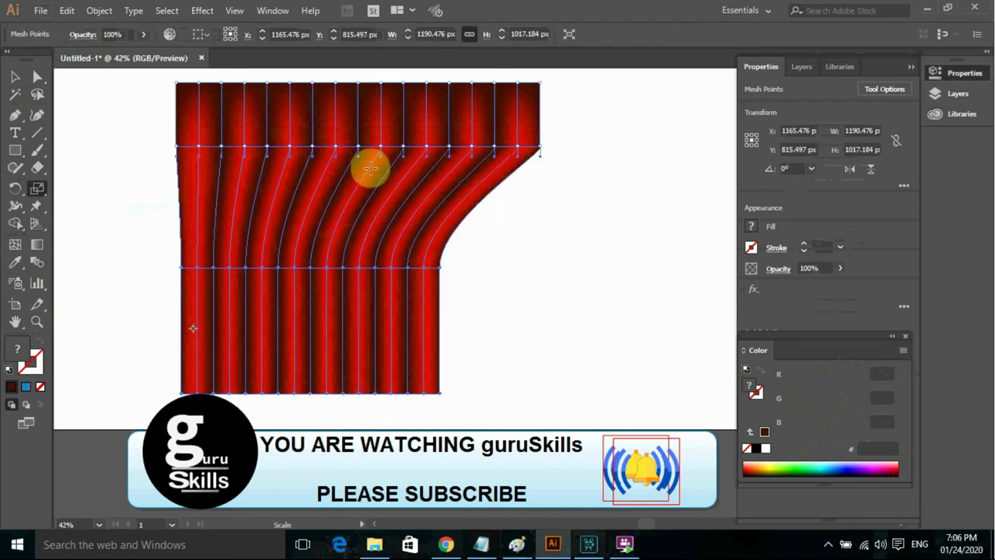
left_click_drag(355, 146, 360, 192)
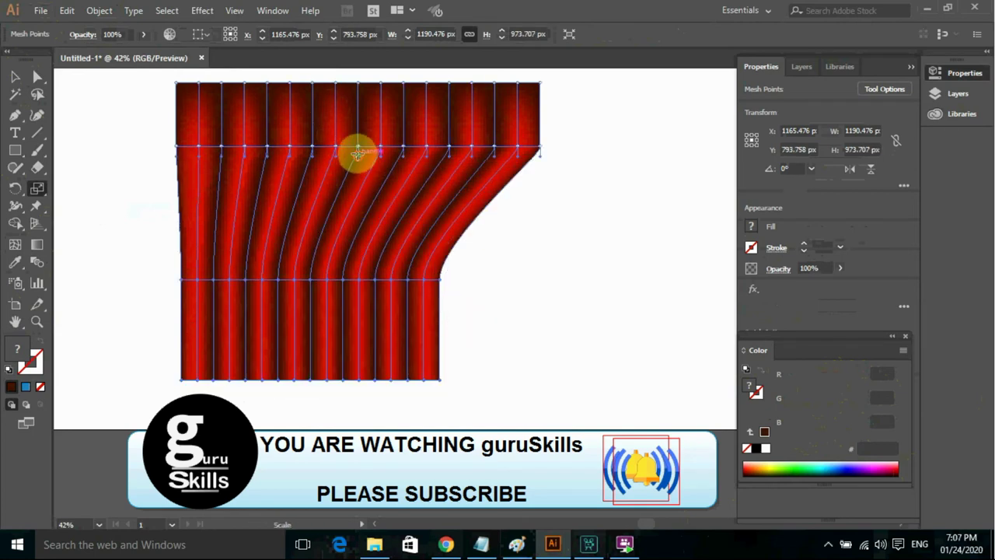
Drag three upper-row mesh points downward so the curtain top sags into swags, then deselect
left_click(37, 76)
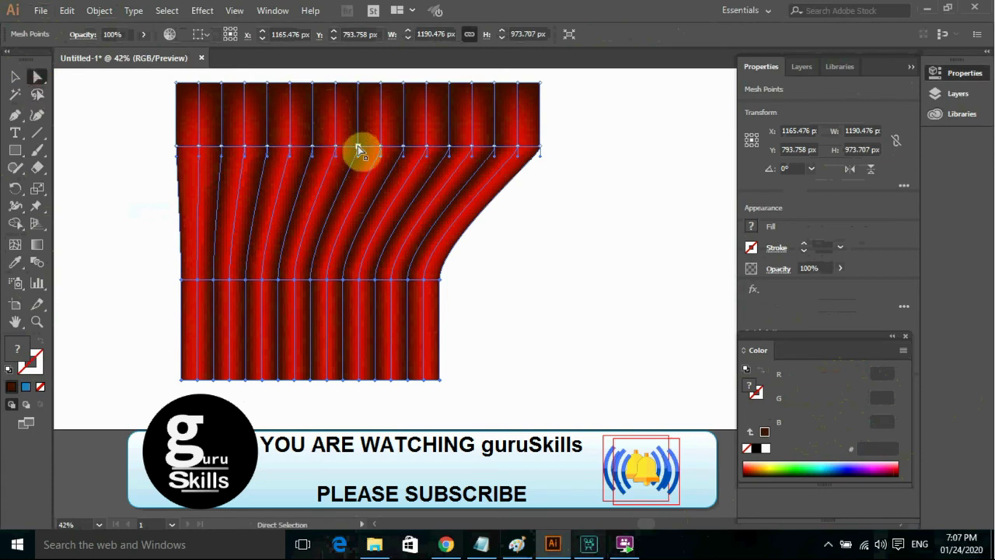
left_click_drag(358, 149, 357, 158)
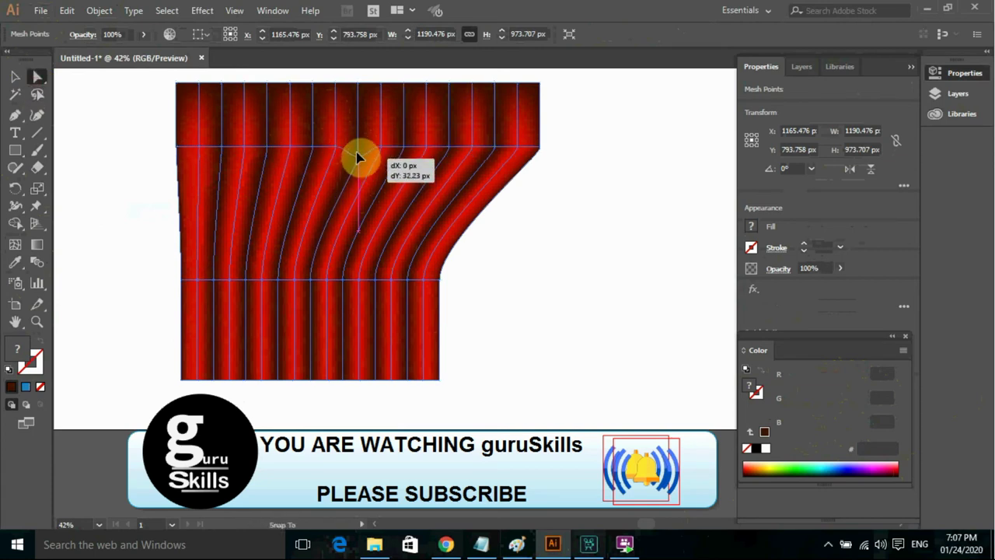
left_click_drag(357, 158, 358, 179)
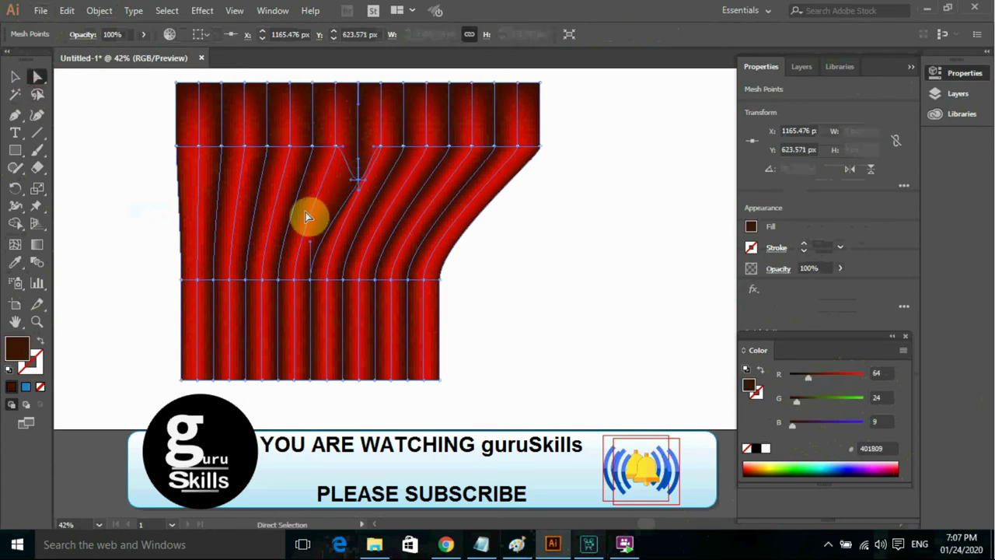
left_click_drag(245, 155, 245, 182)
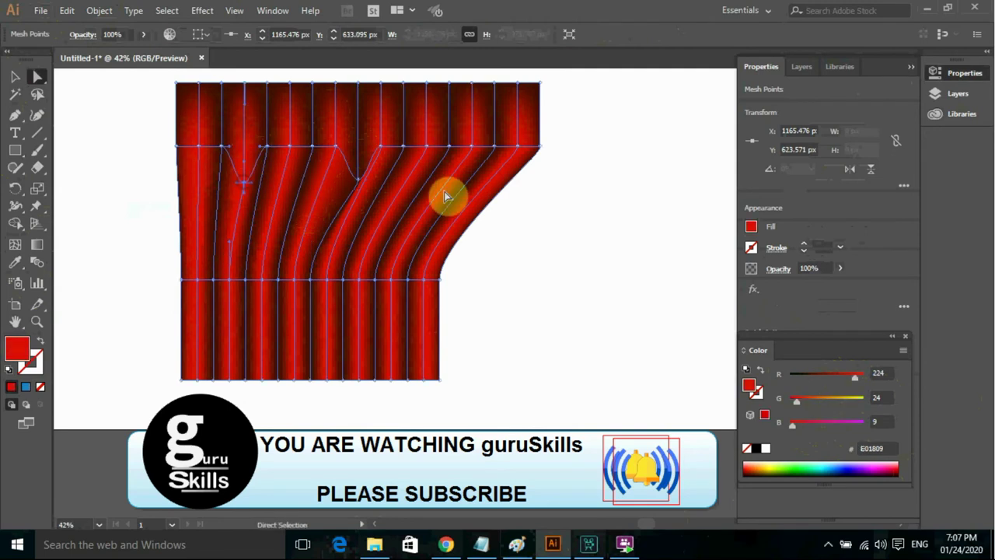
left_click_drag(450, 148, 443, 178)
left_click(14, 75)
left_click(577, 180)
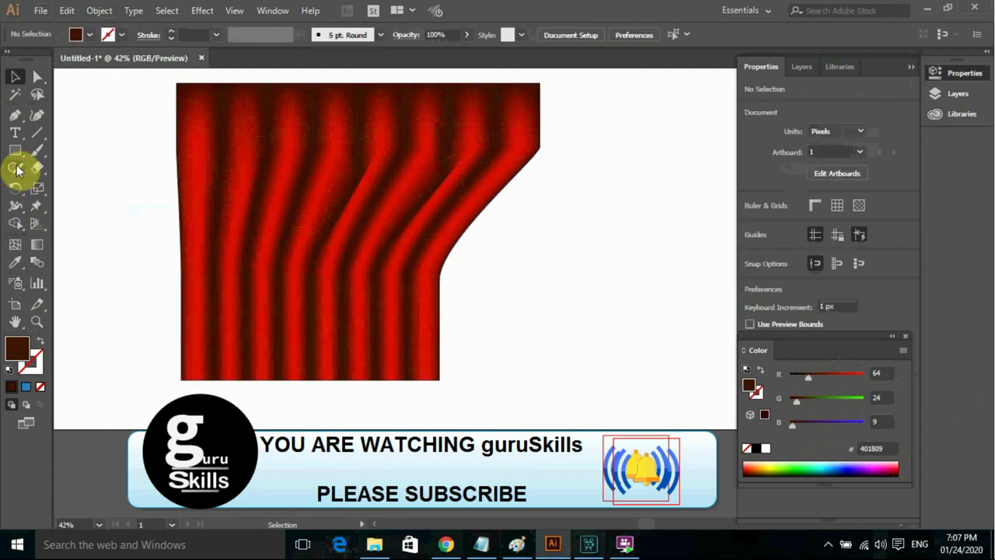
Place a text label right of the curtain reading 'DONE CURTAIN STYLE'
left_click(14, 133)
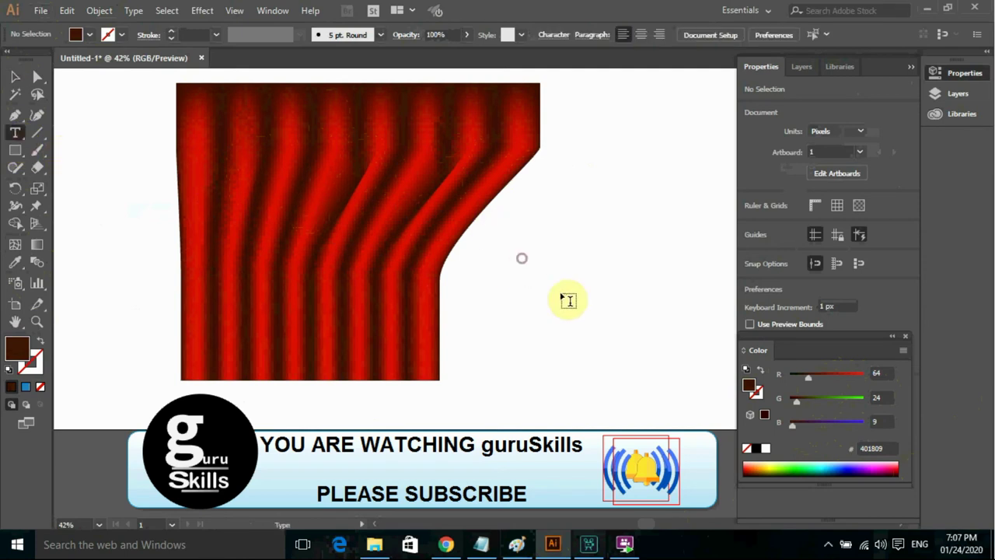
left_click(537, 262)
key("Escape")
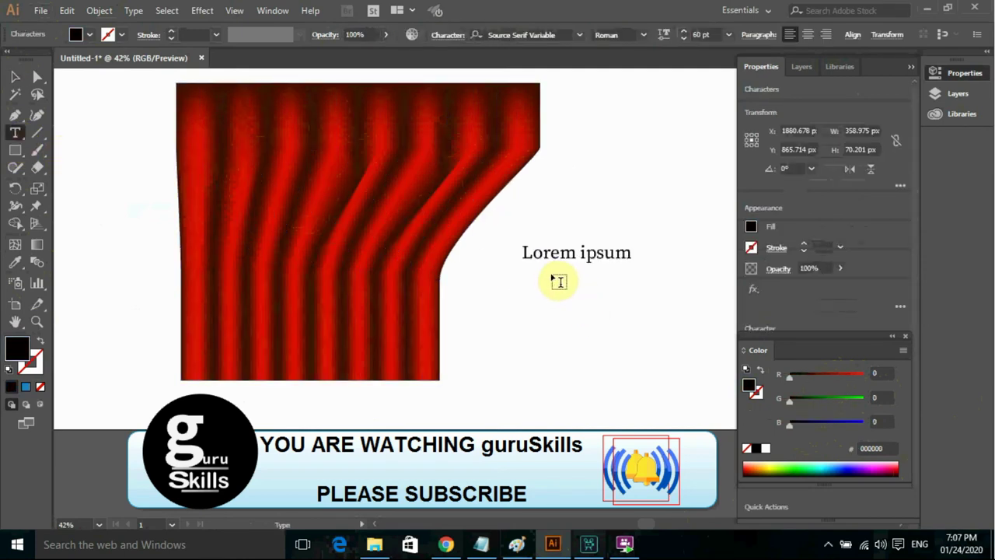
triple_click(527, 253)
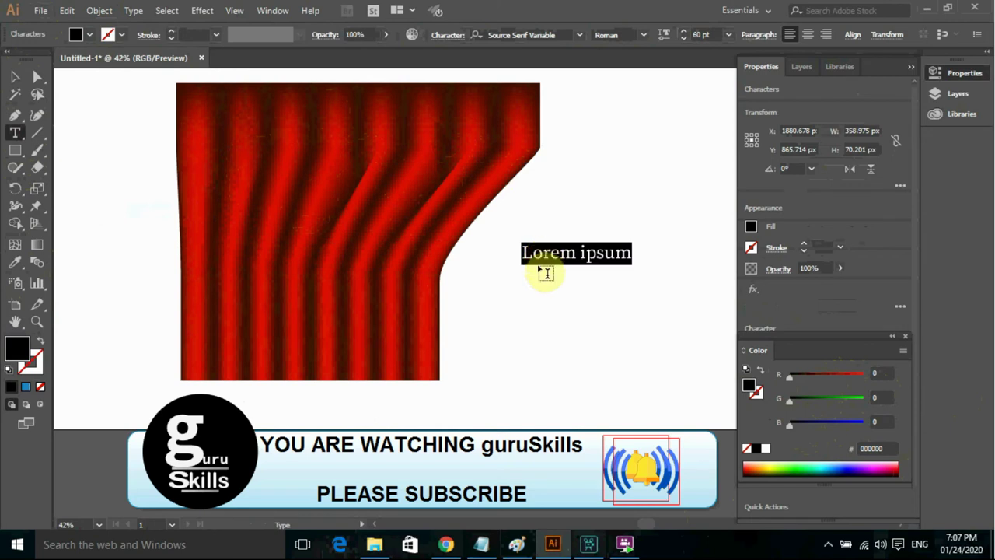
type("d")
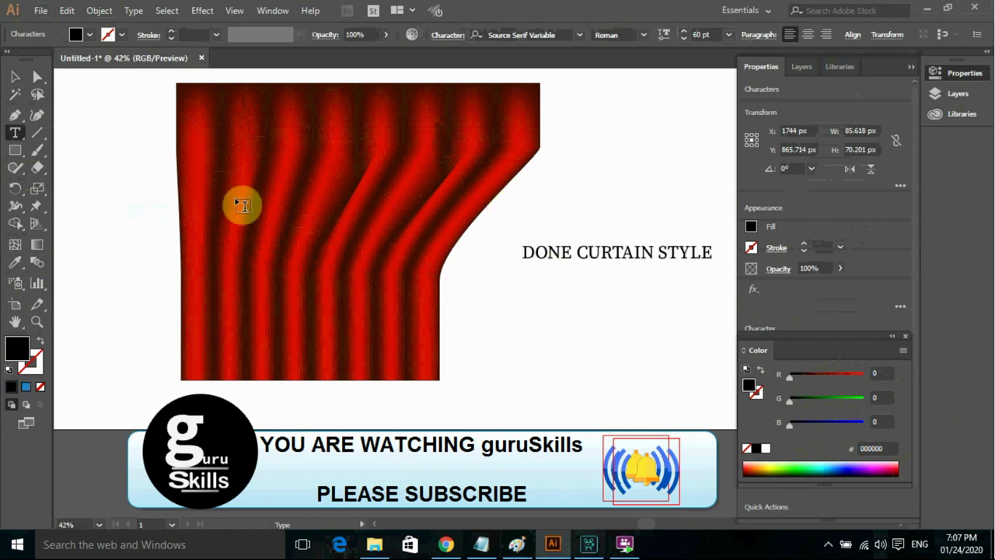
left_click(17, 81)
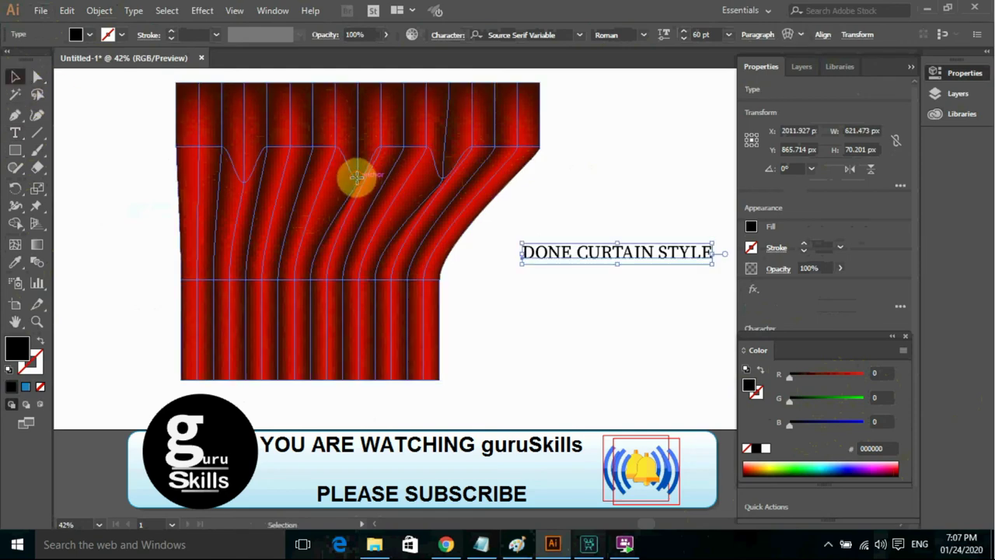
Nudge the curtain up and stretch it to 1166.667 px tall, reaching the artboard's bottom
left_click_drag(357, 184, 358, 168)
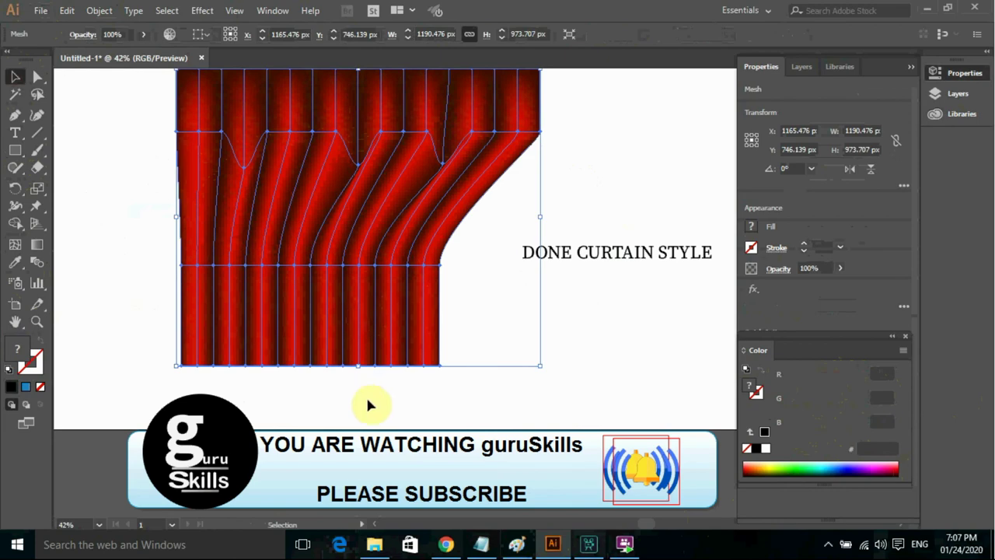
left_click_drag(358, 365, 359, 426)
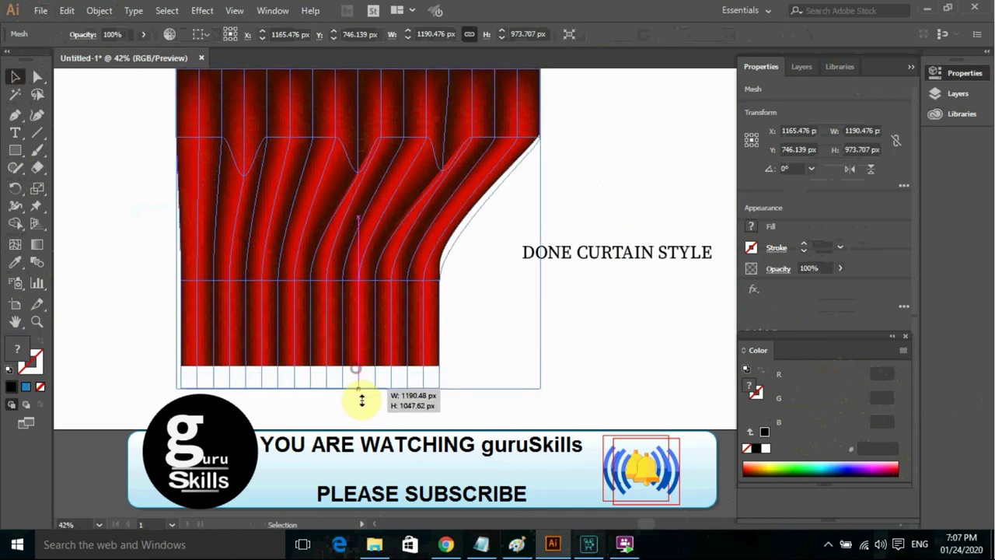
left_click(585, 386)
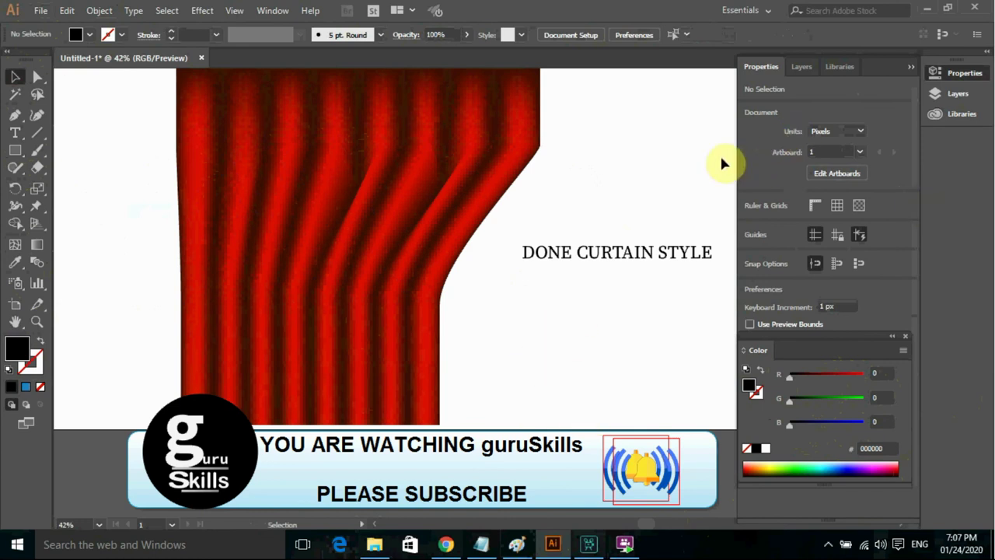
key("ctrl")
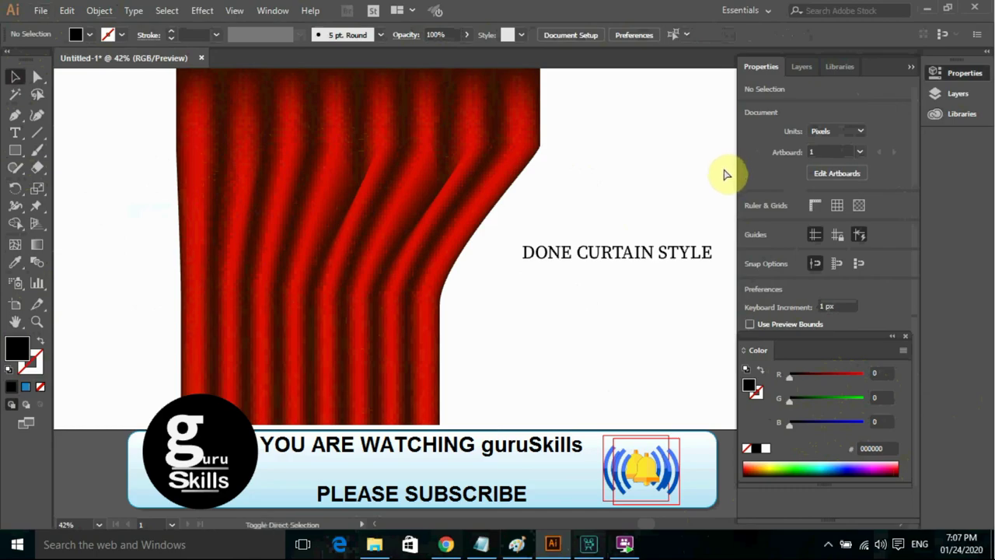